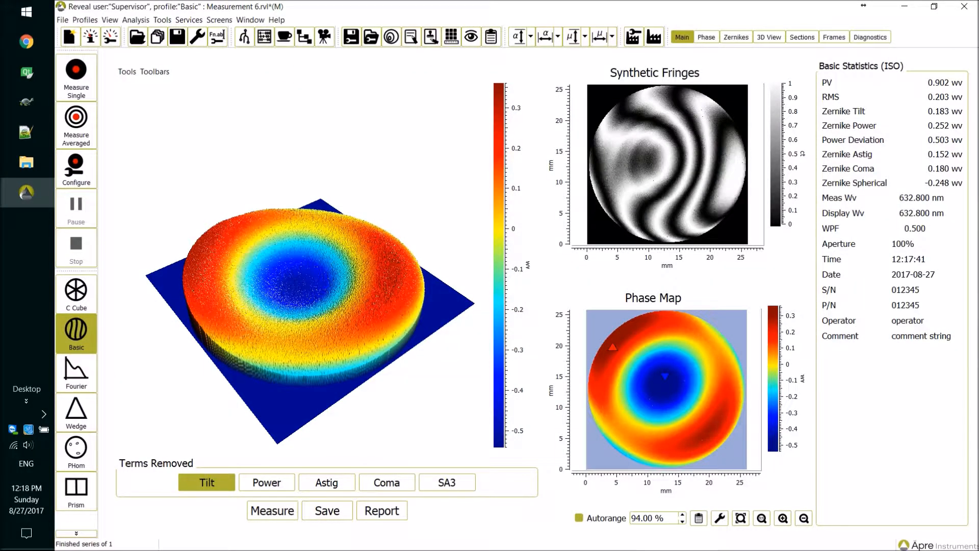
Step: Take a new measurement of the part and open the Subaperture Analysis
{"action": "left_click", "coordinate": [277, 513]}
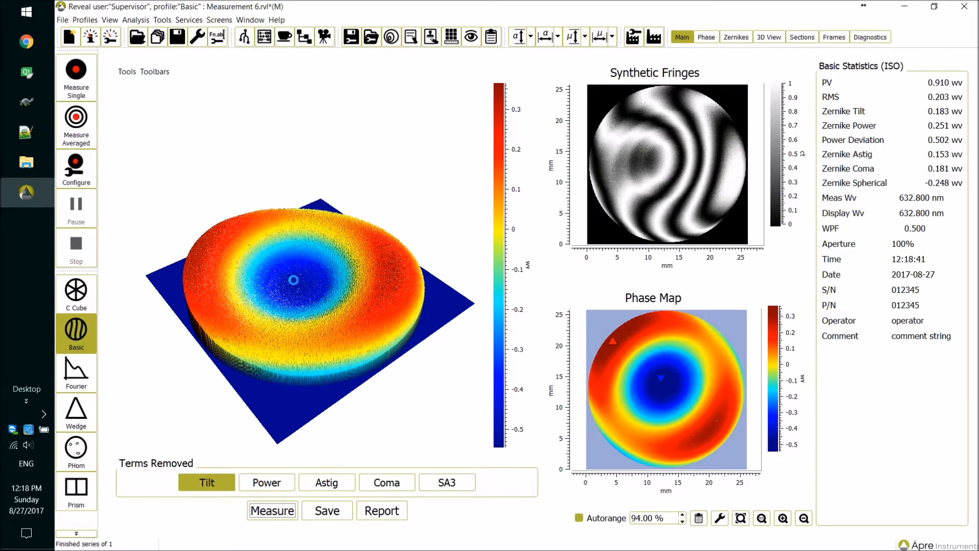
{"action": "left_click", "coordinate": [142, 22]}
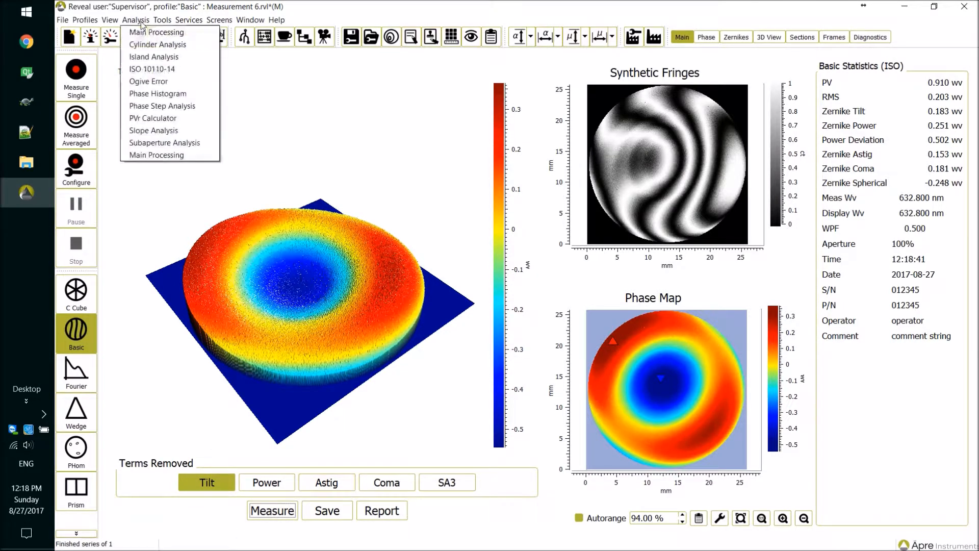
{"action": "left_click", "coordinate": [180, 143]}
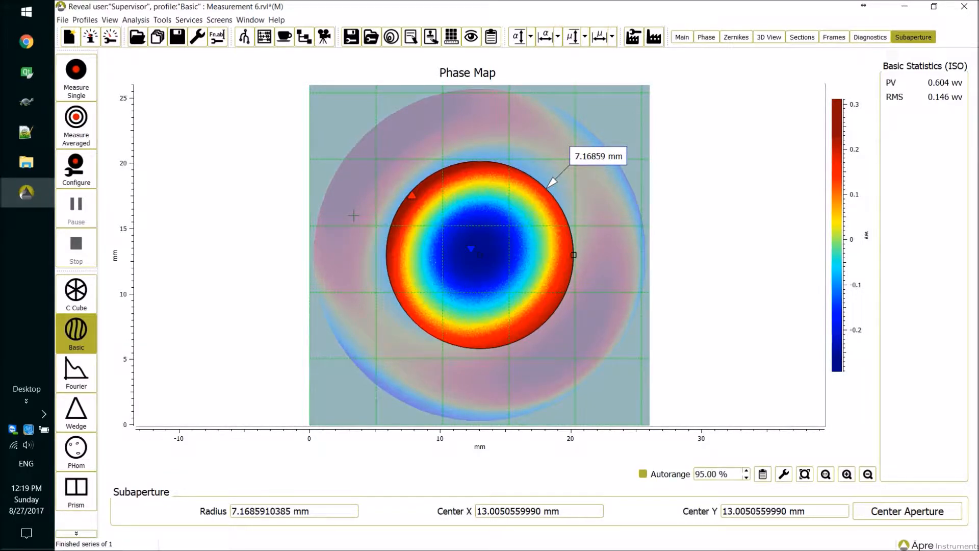
Step: Reshape the circular subaperture to a radius of about 7.70 mm and move its center to about X 8.46, Y 12.26 mm
{"action": "left_click", "coordinate": [519, 179]}
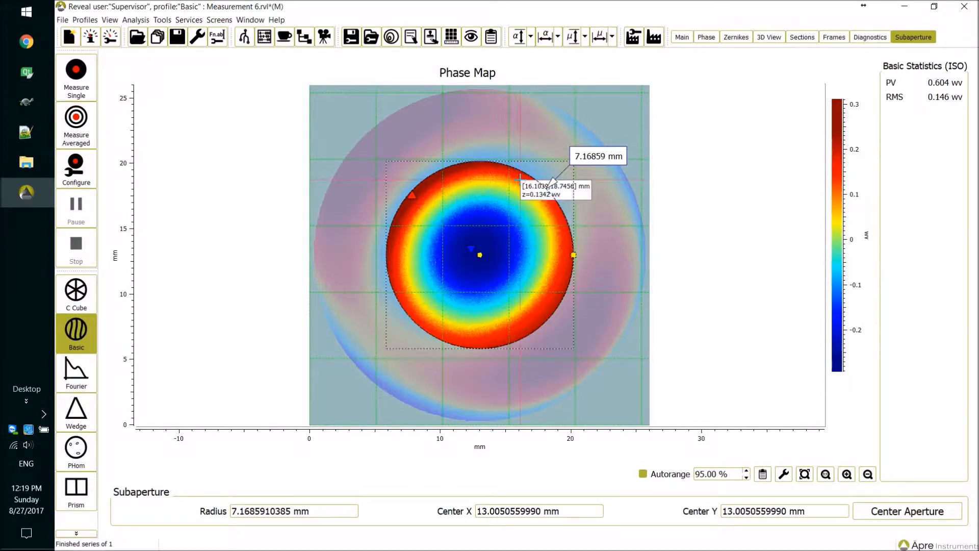
{"action": "left_click_drag", "start_coordinate": [573, 255], "coordinate": [600, 261]}
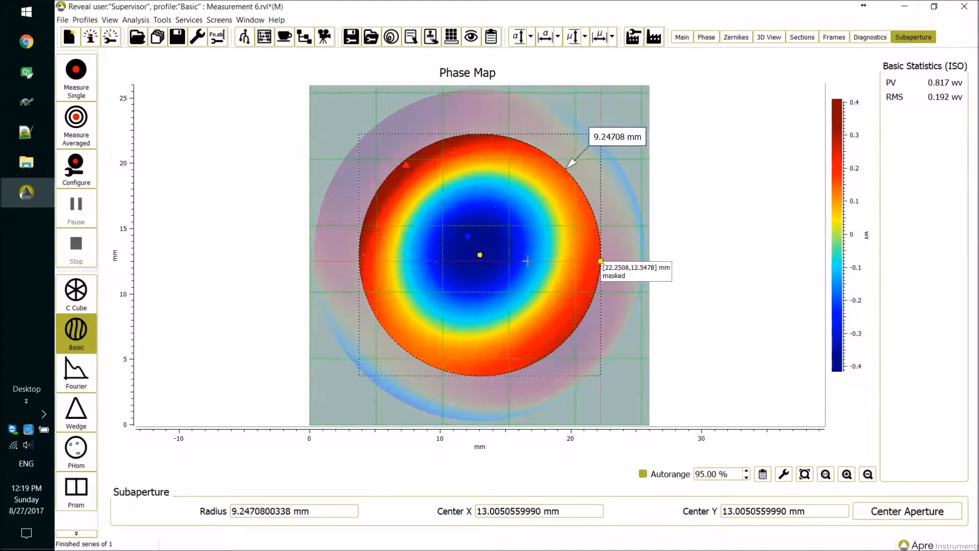
{"action": "left_click_drag", "start_coordinate": [484, 256], "coordinate": [502, 217]}
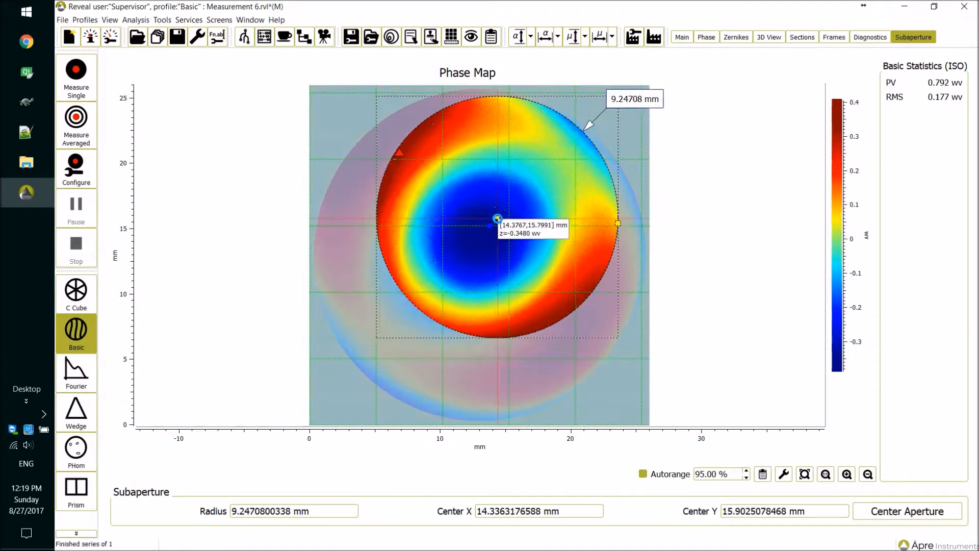
{"action": "left_click_drag", "start_coordinate": [617, 222], "coordinate": [579, 276]}
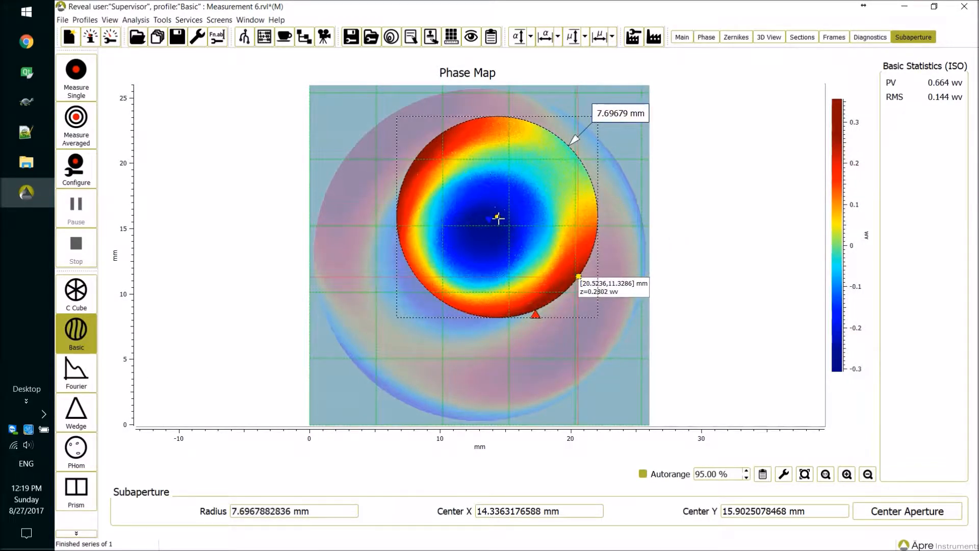
{"action": "left_click_drag", "start_coordinate": [497, 216], "coordinate": [425, 265]}
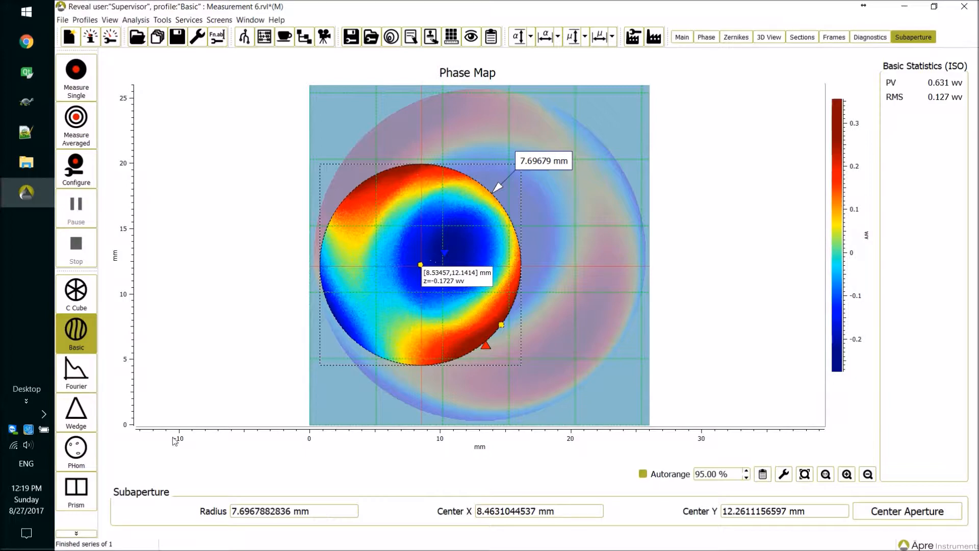
Step: Center the aperture, enlarge it to a radius of about 7.74 mm, and move its center to about X 15.08, Y 17.43 mm
{"action": "left_click", "coordinate": [893, 518]}
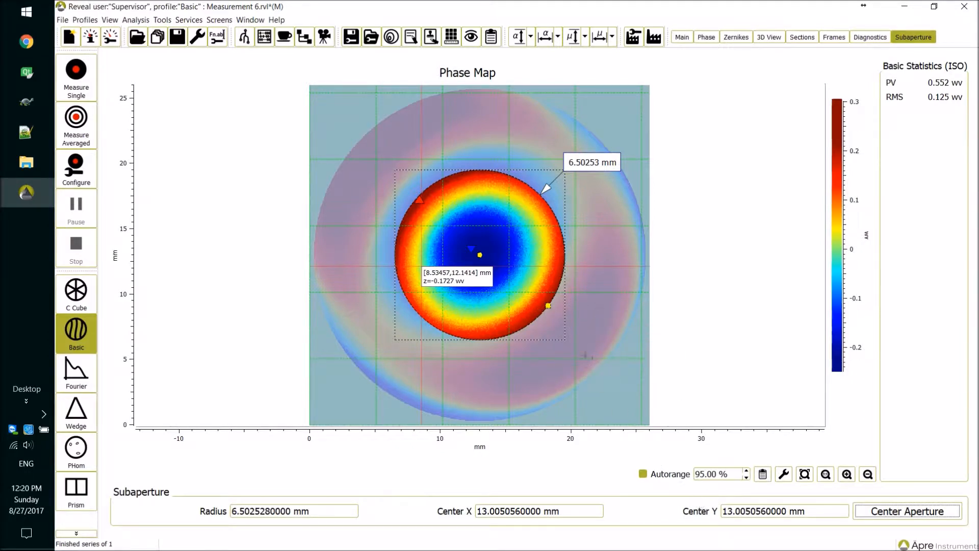
{"action": "mouse_move", "coordinate": [548, 307]}
{"action": "left_mouse_down"}
{"action": "mouse_move", "coordinate": [582, 326]}
{"action": "mouse_move", "coordinate": [563, 312]}
{"action": "left_mouse_up"}
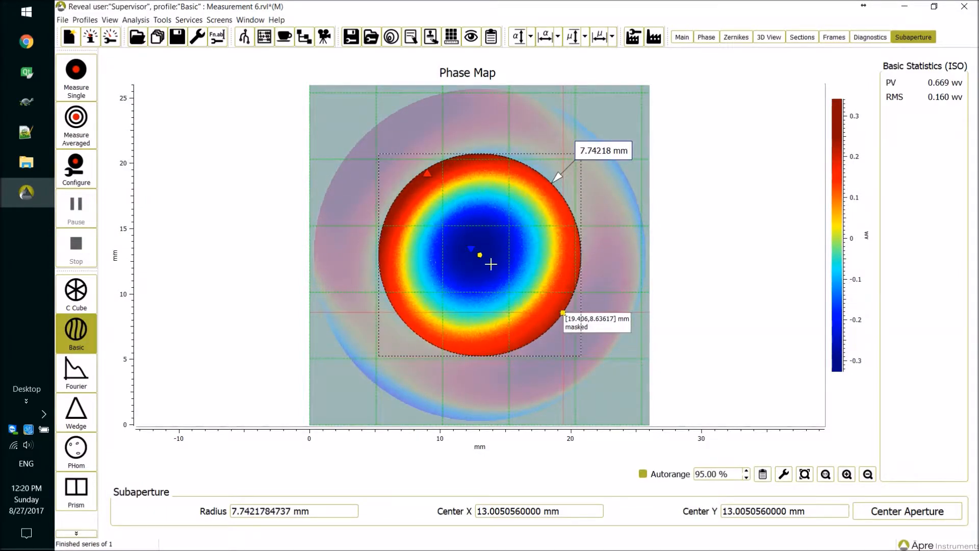
{"action": "left_click_drag", "start_coordinate": [482, 255], "coordinate": [510, 197]}
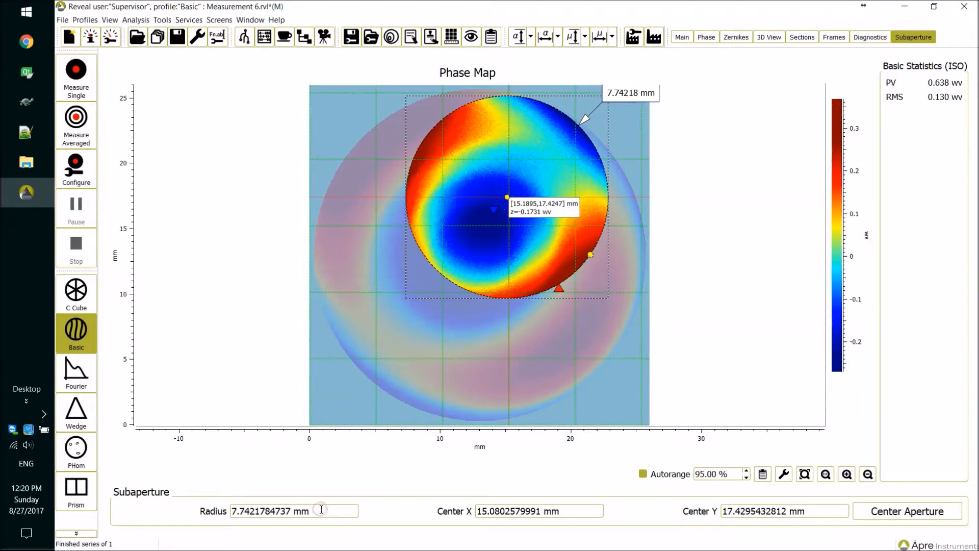
Step: Adjust the subaperture numerically to a radius of about 7.54 mm, Center X about 13.48 mm and Center Y about 16.63 mm
{"action": "scroll", "coordinate": [321, 509], "scroll_direction": "up", "scroll_amount": 3}
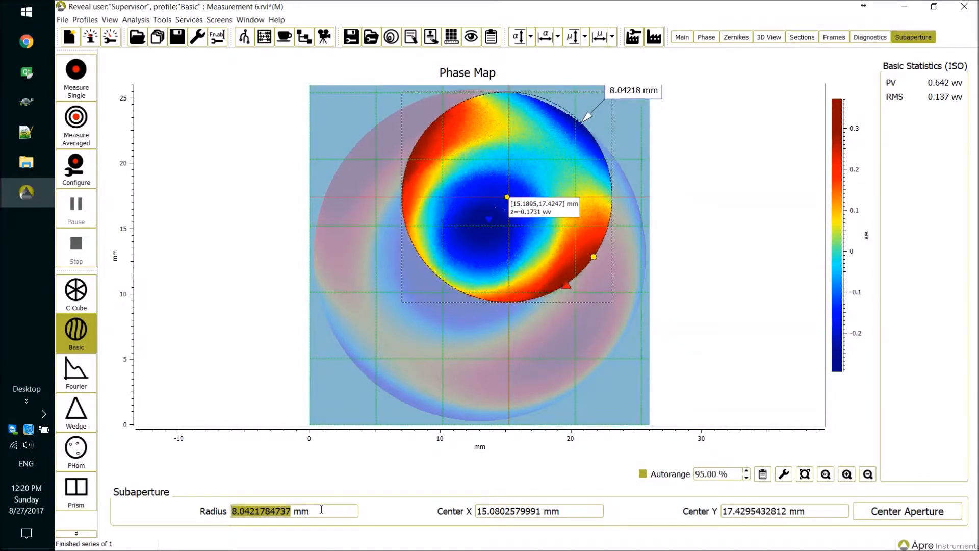
{"action": "scroll", "coordinate": [321, 509], "scroll_direction": "down", "scroll_amount": 5}
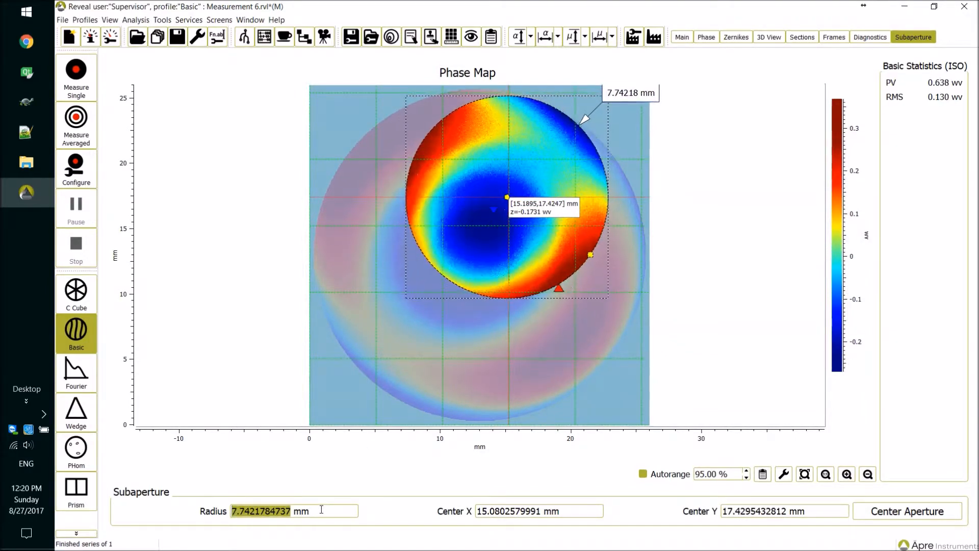
{"action": "left_click", "coordinate": [581, 511]}
{"action": "scroll", "coordinate": [582, 512], "scroll_direction": "down", "scroll_amount": 8}
{"action": "scroll", "coordinate": [580, 512], "scroll_direction": "down", "scroll_amount": 8}
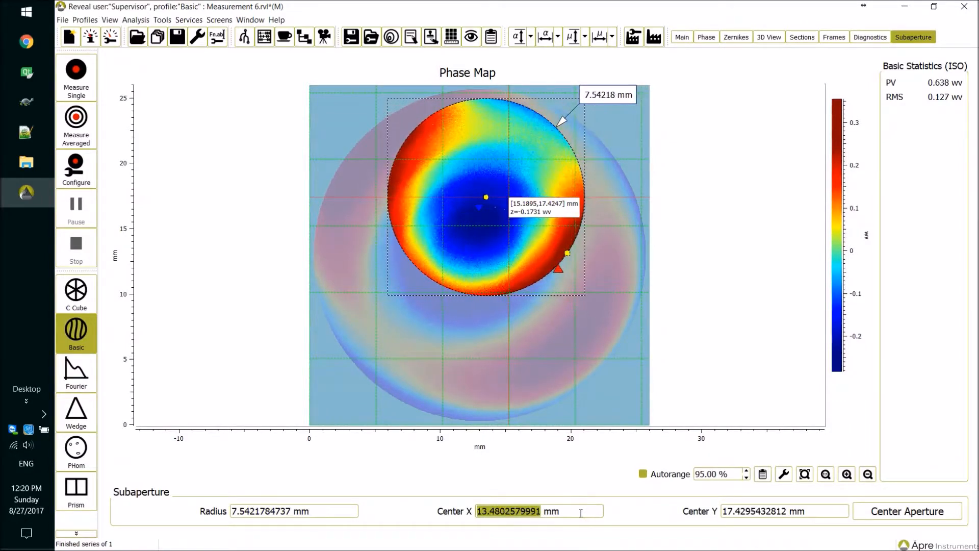
{"action": "left_click", "coordinate": [818, 512]}
{"action": "scroll", "coordinate": [818, 511], "scroll_direction": "down", "scroll_amount": 8}
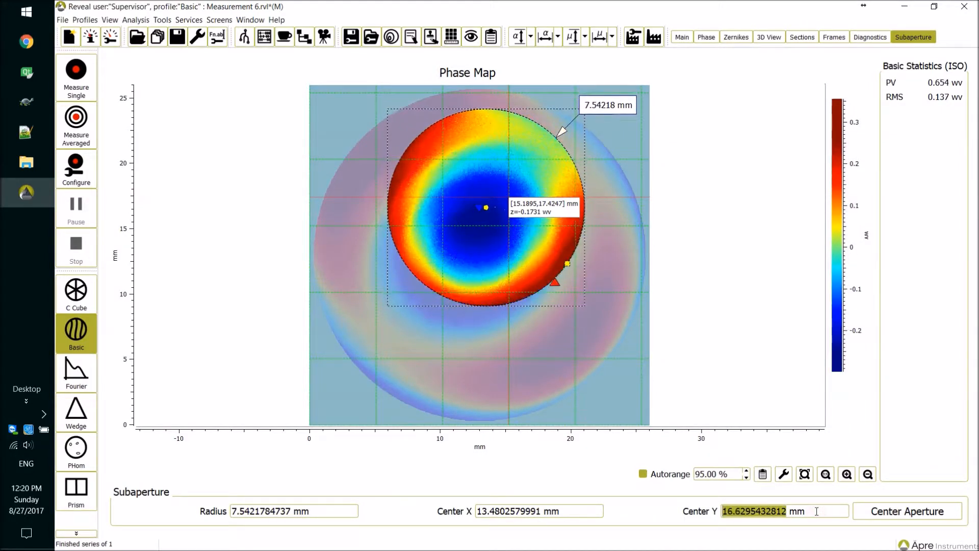
Step: Set the lateral units to inches and try a subaperture radius of about 0.497 in before restoring the previous radius
{"action": "left_click", "coordinate": [612, 37]}
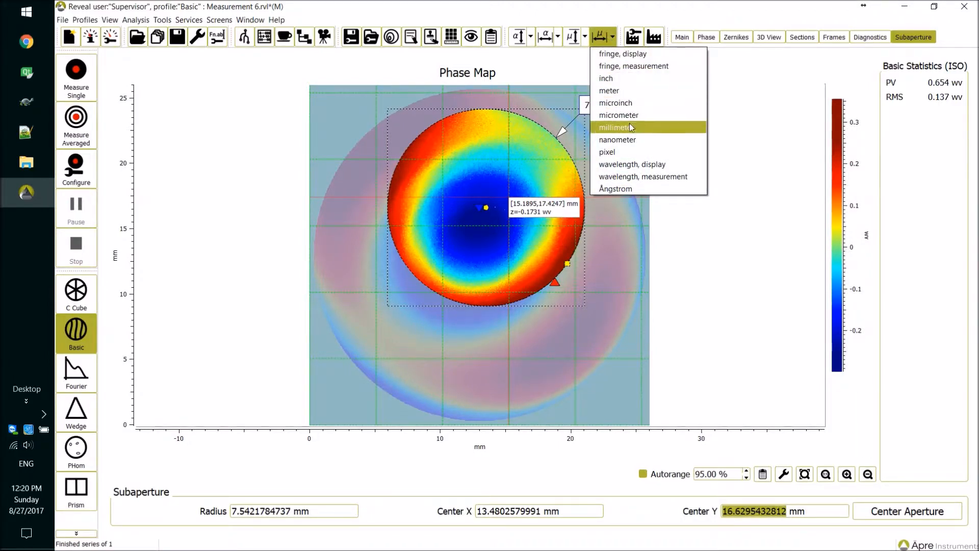
{"action": "left_click", "coordinate": [614, 80]}
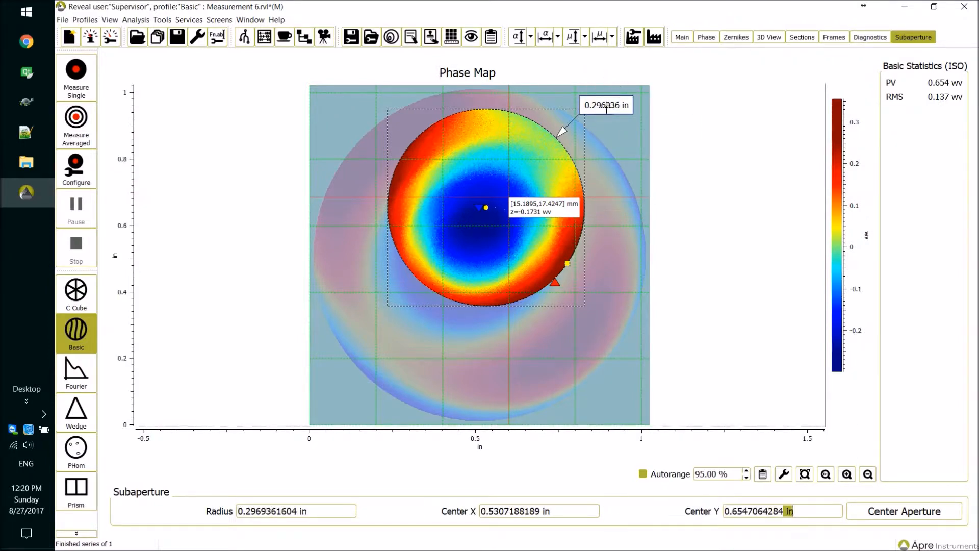
{"action": "left_click", "coordinate": [320, 510]}
{"action": "scroll", "coordinate": [319, 511], "scroll_direction": "up", "scroll_amount": 2}
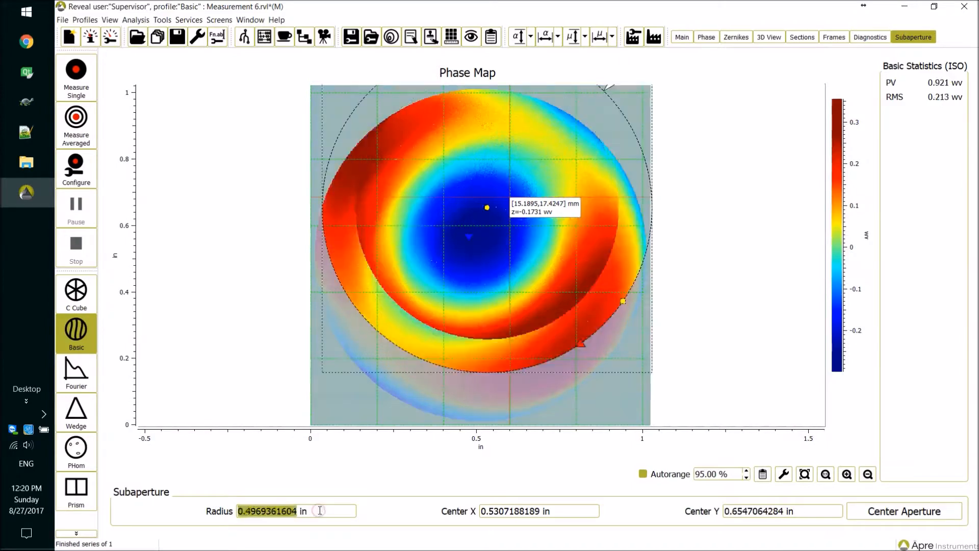
{"action": "scroll", "coordinate": [320, 510], "scroll_direction": "down", "scroll_amount": 2}
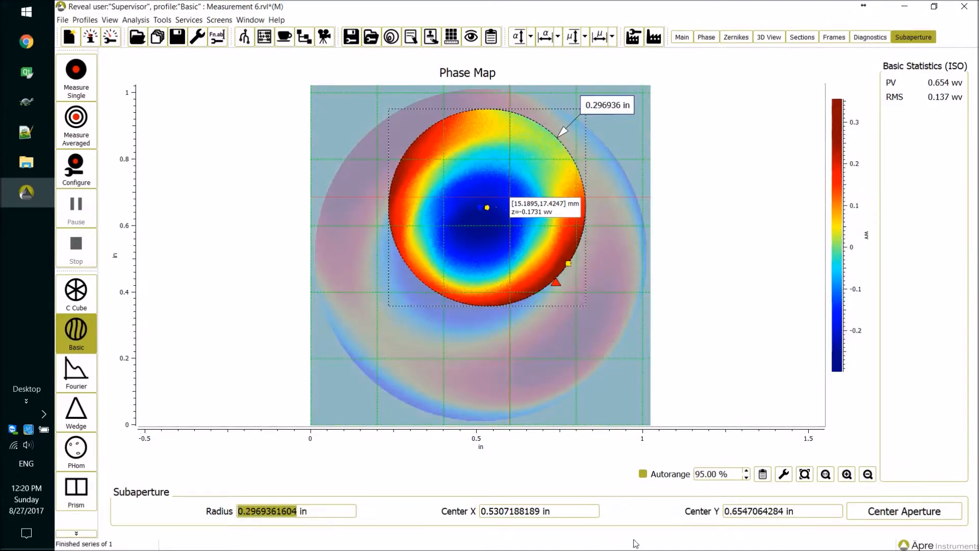
Step: Set the subaperture's Center X to about 0.431 in
{"action": "left_click", "coordinate": [566, 510]}
{"action": "scroll", "coordinate": [566, 510], "scroll_direction": "down", "scroll_amount": 2}
{"action": "scroll", "coordinate": [566, 510], "scroll_direction": "up", "scroll_amount": 2}
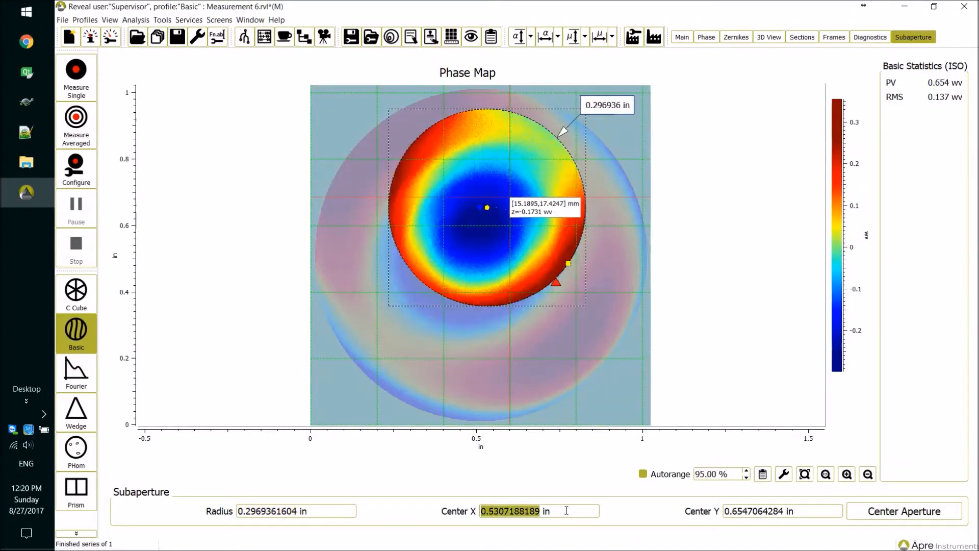
{"action": "scroll", "coordinate": [566, 511], "scroll_direction": "up", "scroll_amount": 1}
{"action": "scroll", "coordinate": [566, 511], "scroll_direction": "down", "scroll_amount": 3}
{"action": "scroll", "coordinate": [566, 510], "scroll_direction": "up", "scroll_amount": 1}
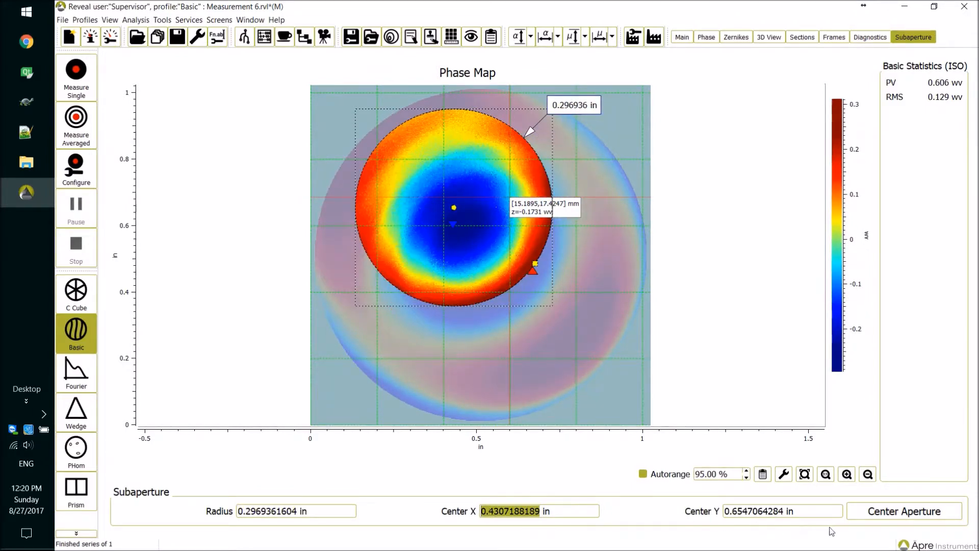
Step: Move the subaperture across the phase map to a center of about X 0.690, Y 0.568 in
{"action": "left_click_drag", "start_coordinate": [454, 208], "coordinate": [535, 310]}
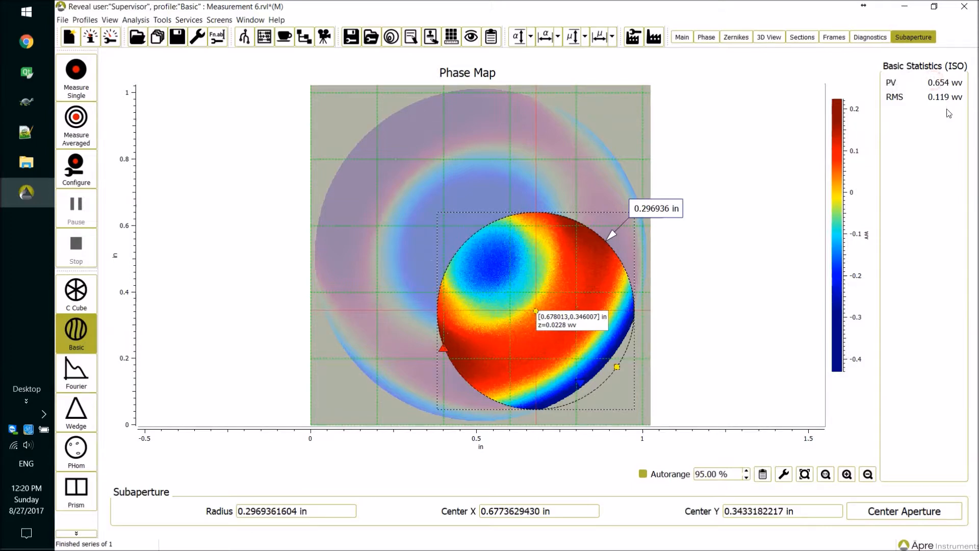
{"action": "mouse_move", "coordinate": [949, 113]}
{"action": "left_click_drag", "start_coordinate": [536, 312], "coordinate": [540, 232]}
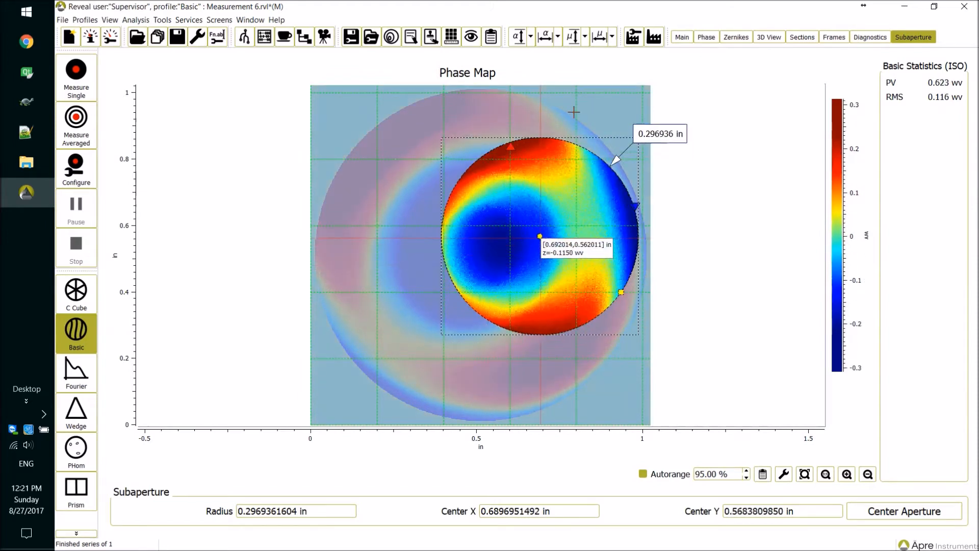
Step: Set the height units to nanometers and move the subaperture's center to about X 0.503, Y 0.513 in
{"action": "left_click", "coordinate": [585, 36]}
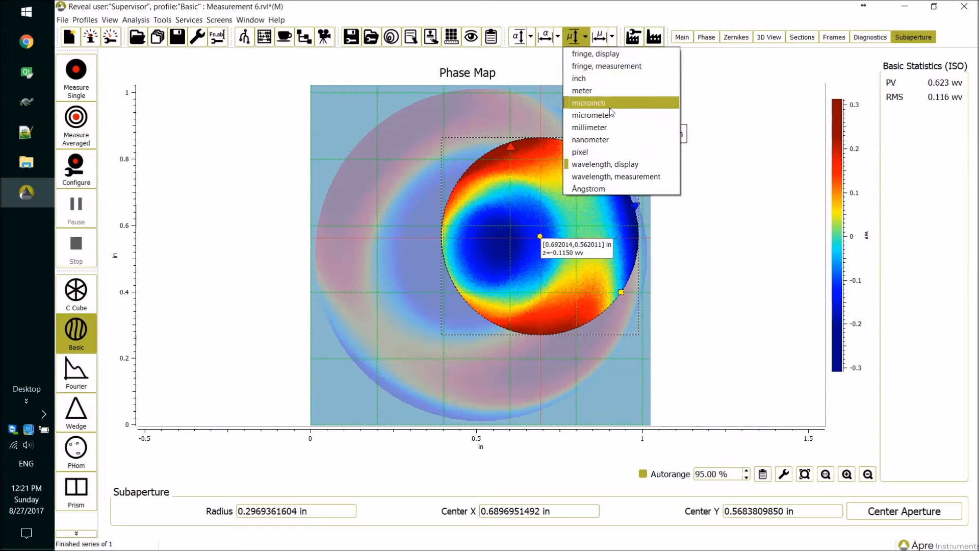
{"action": "left_click", "coordinate": [606, 139]}
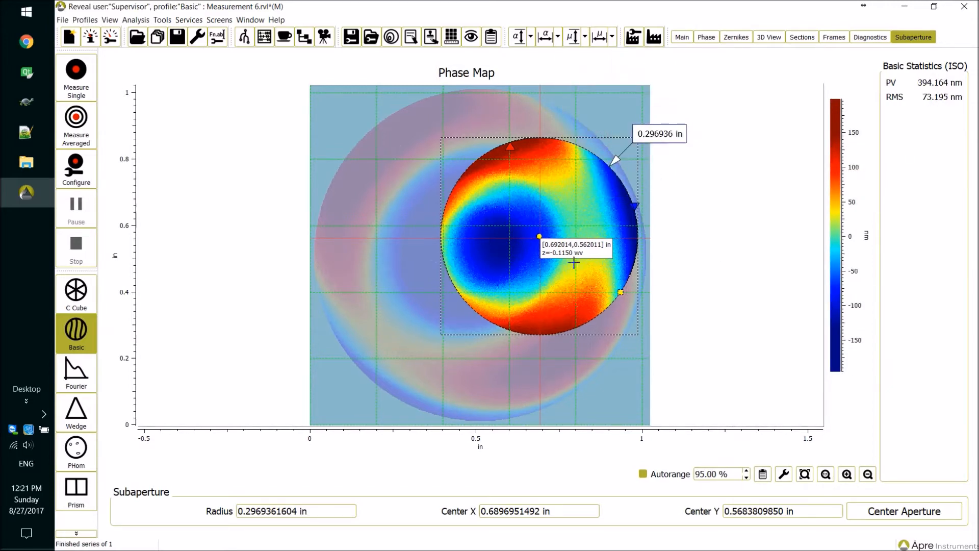
{"action": "left_click_drag", "start_coordinate": [523, 253], "coordinate": [477, 253]}
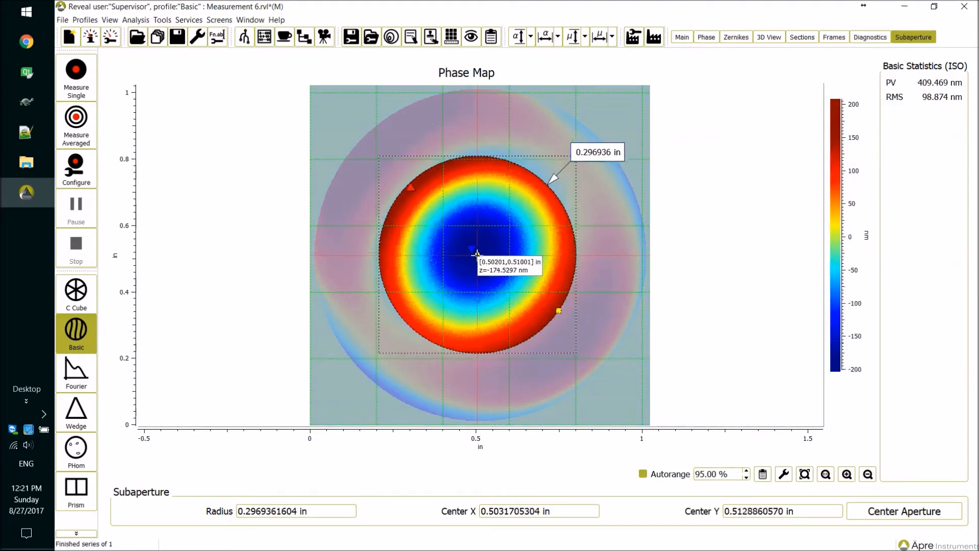
Step: Show the phase map tools, open the subaperture label's font settings, and close them without making changes
{"action": "left_click", "coordinate": [784, 474]}
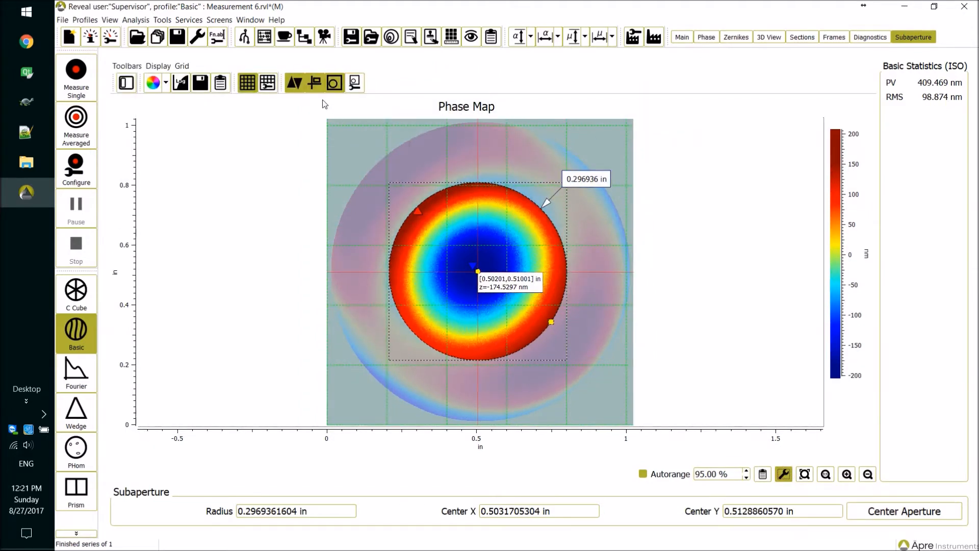
{"action": "left_click", "coordinate": [362, 81]}
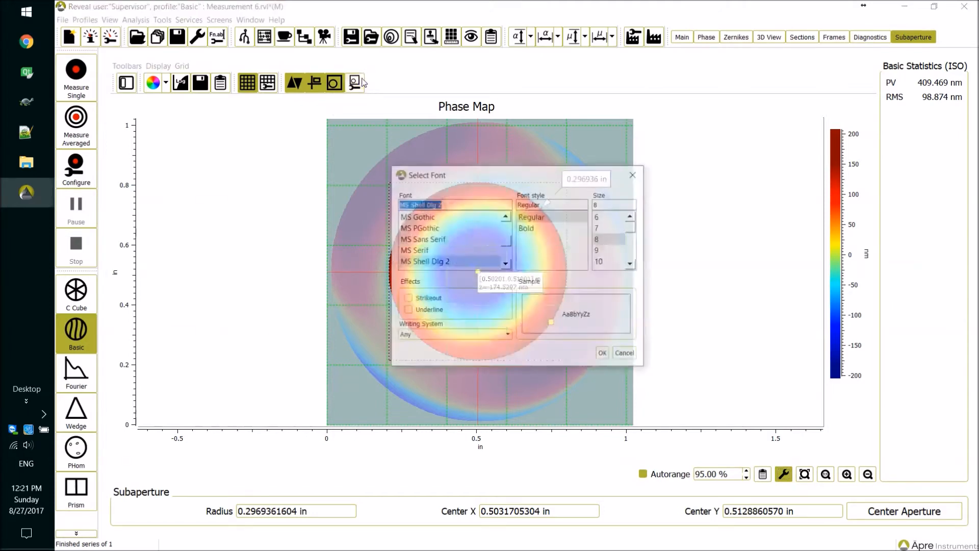
{"action": "left_click_drag", "start_coordinate": [396, 165], "coordinate": [204, 161]}
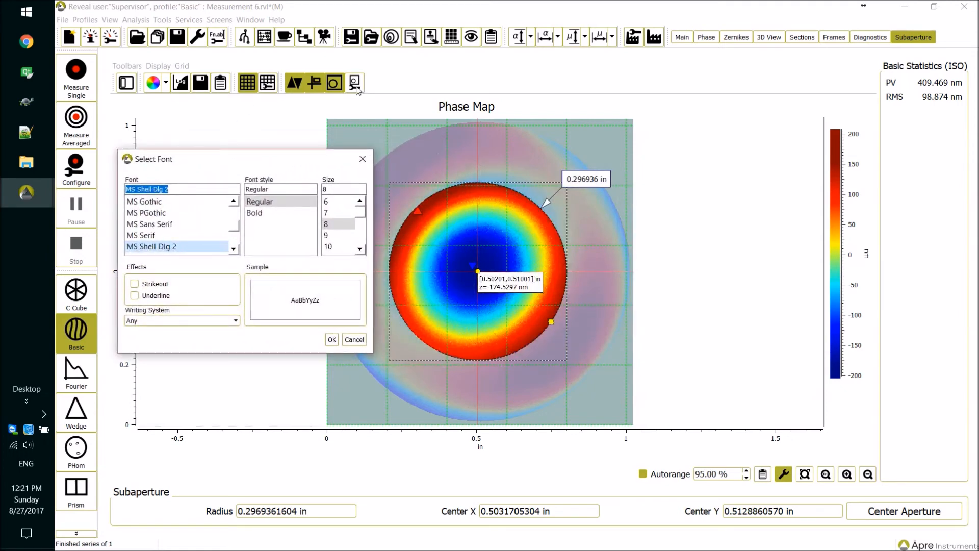
{"action": "left_click", "coordinate": [354, 340]}
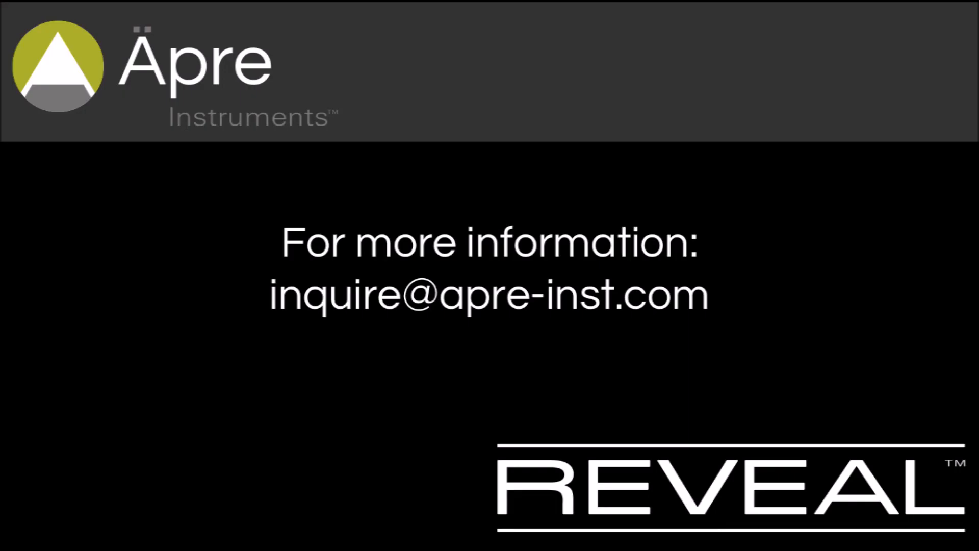